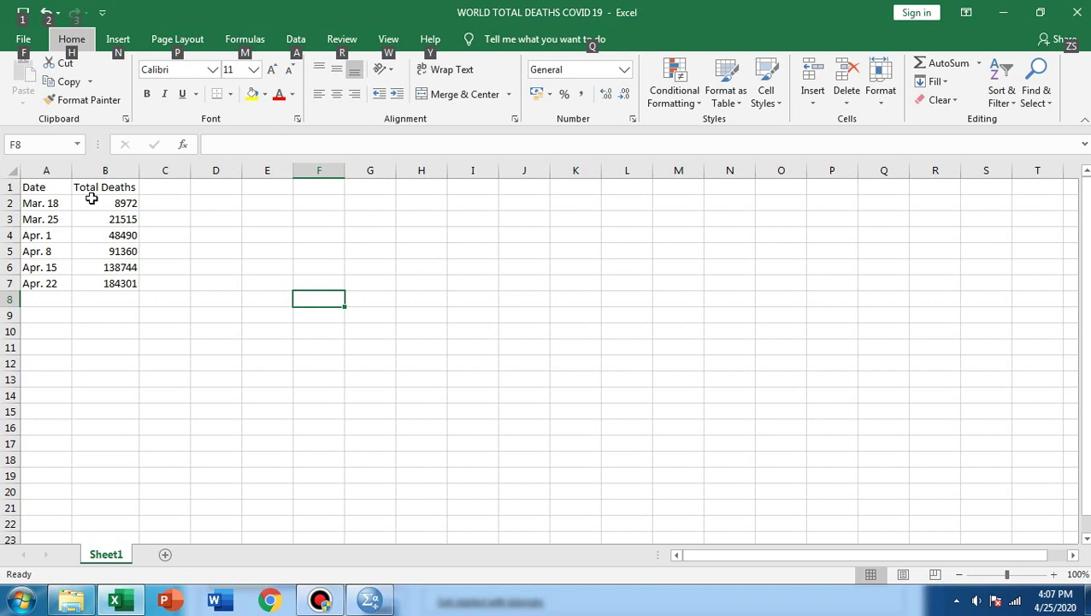
Review the Total Deaths values and empty rows in the Excel workbook
left_click_drag(105, 203, 115, 282)
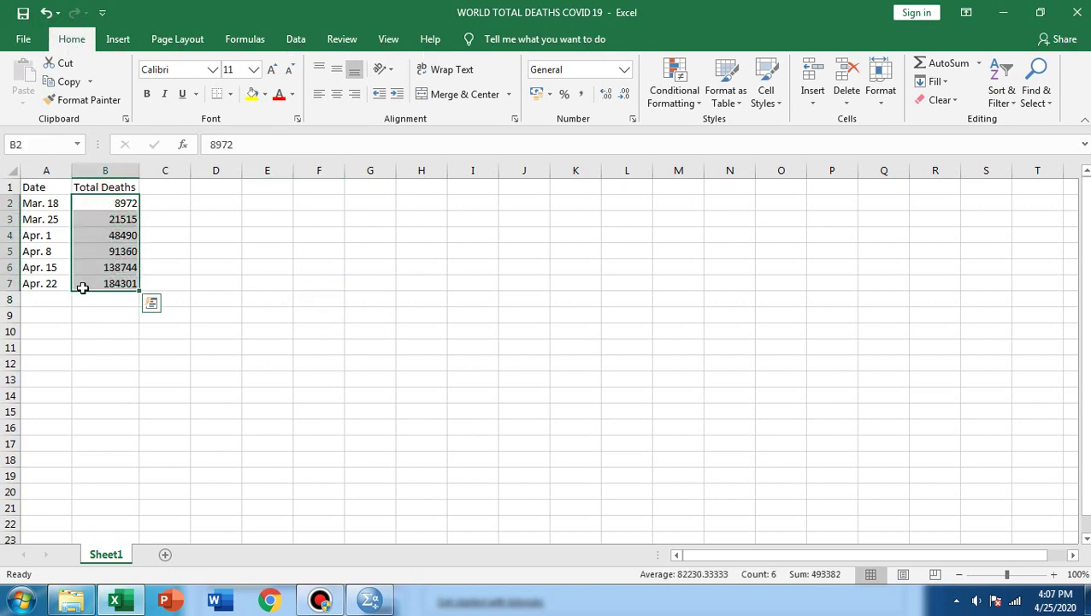
mouse_move(57, 300)
left_mouse_down()
mouse_move(81, 303)
mouse_move(96, 349)
left_mouse_up()
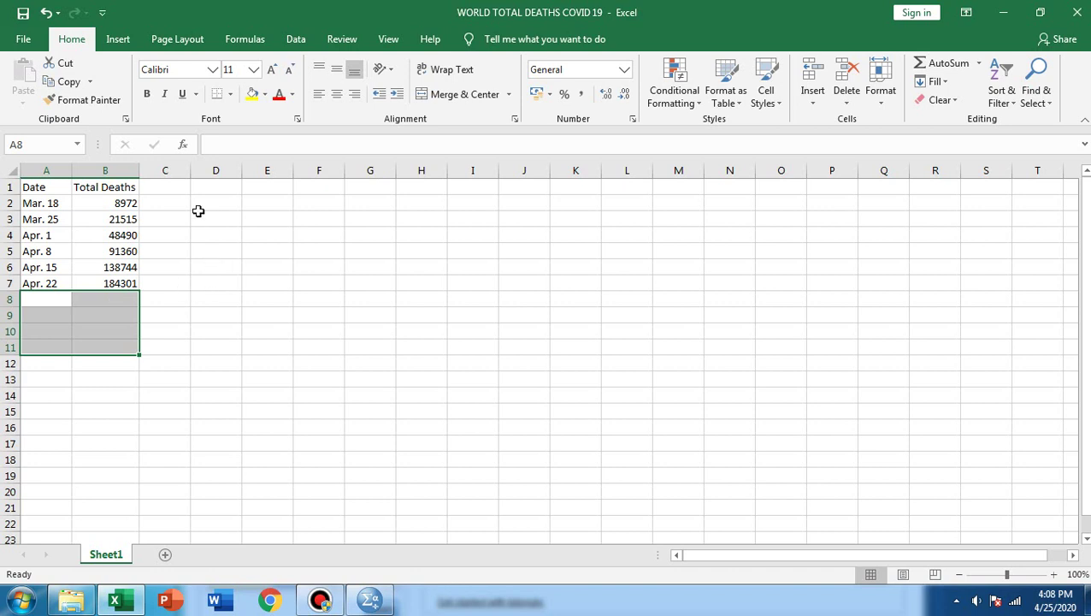
left_click(365, 414)
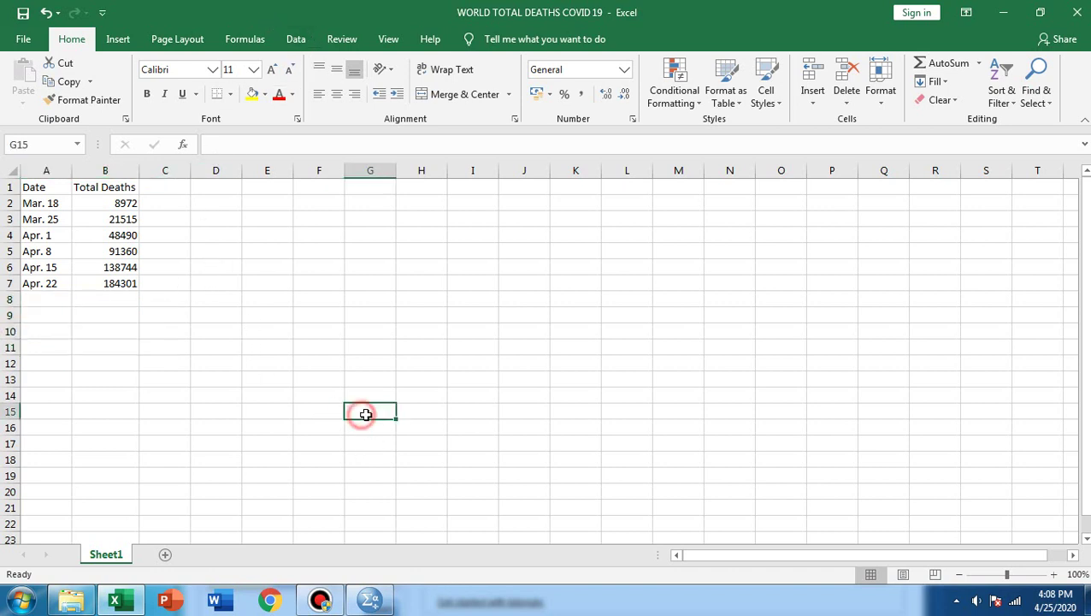
mouse_move(369, 600)
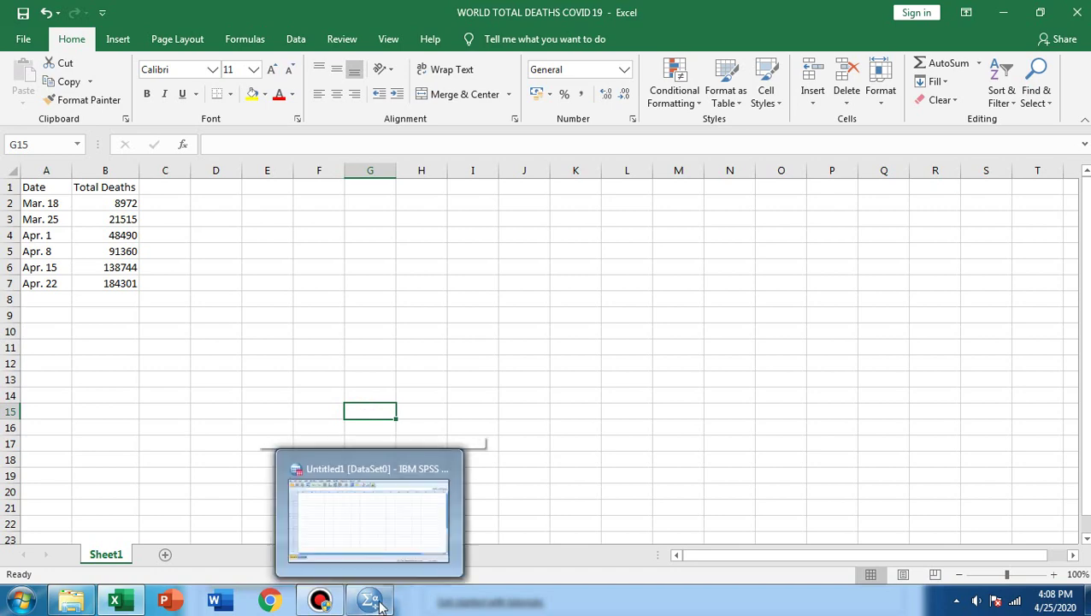
Import WORLD TOTAL DEATHS COVID 19.xlsx into SPSS with default Excel read settings
left_click(381, 607)
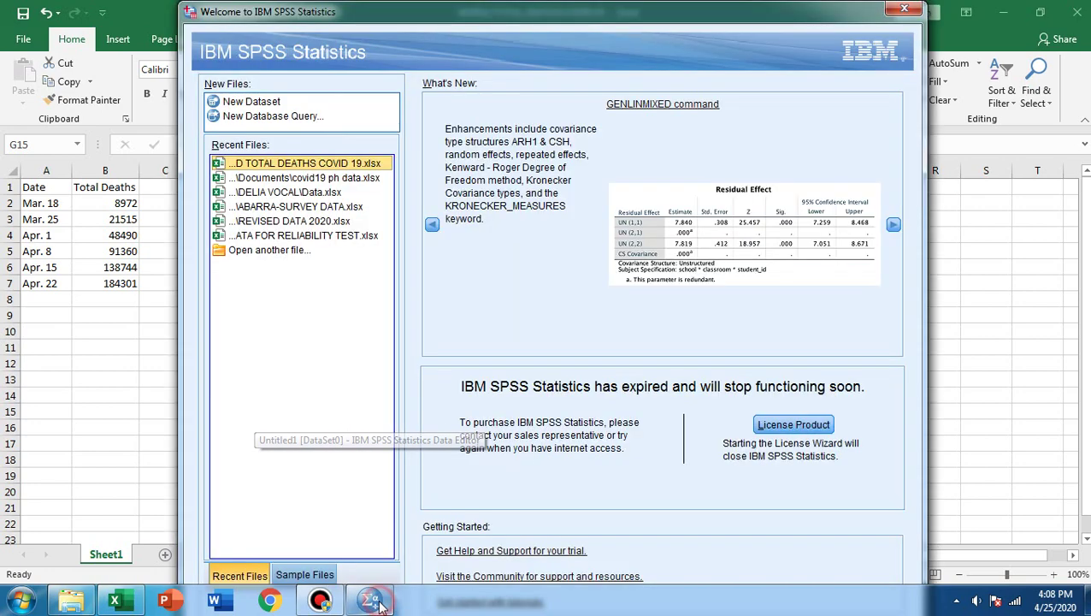
double_click(348, 165)
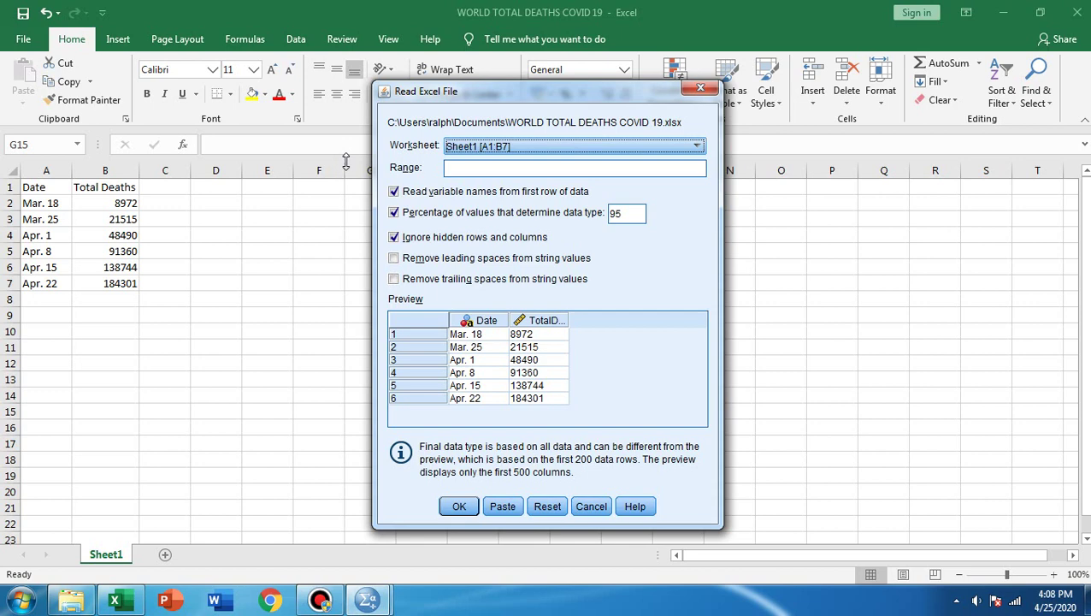
left_click(457, 506)
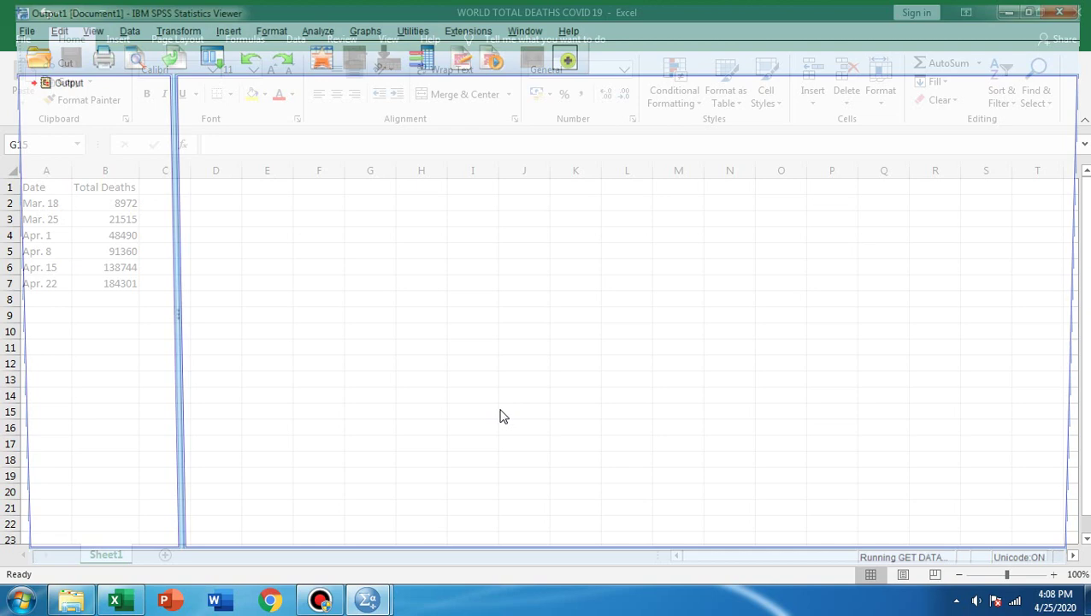
left_click_drag(154, 120, 170, 193)
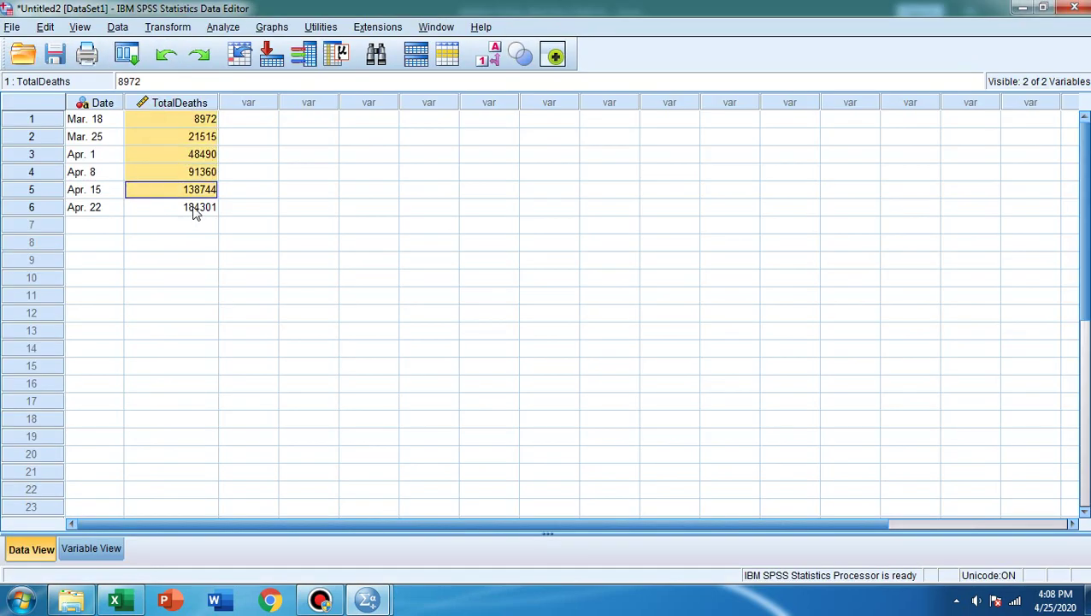
Define the cases as Days with the first case at Day 1
left_click(193, 210)
left_click(117, 27)
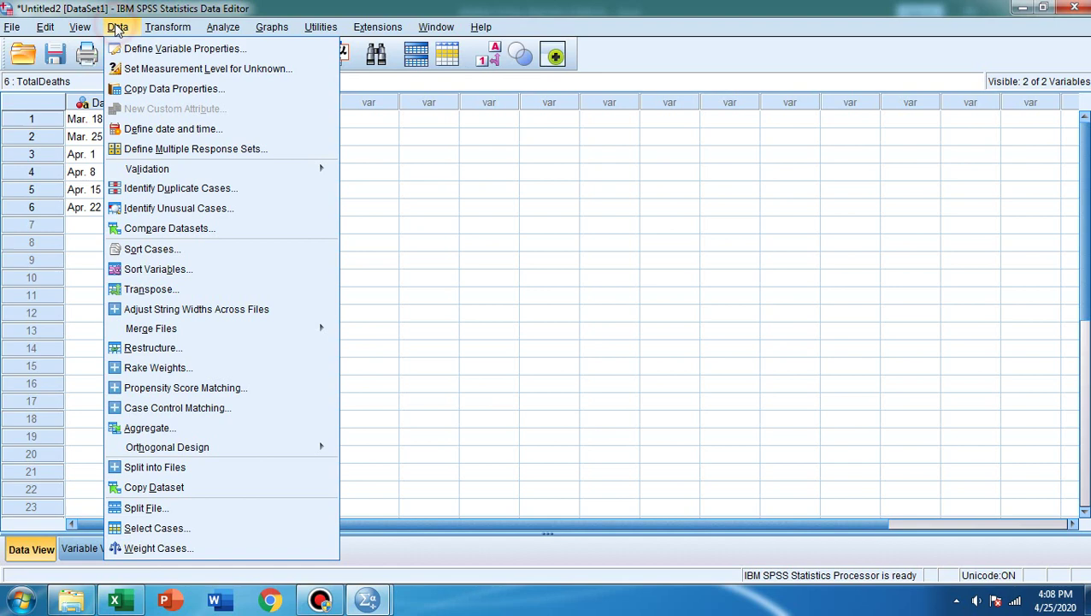
left_click(201, 129)
left_click_drag(528, 308, 527, 227)
left_click(409, 277)
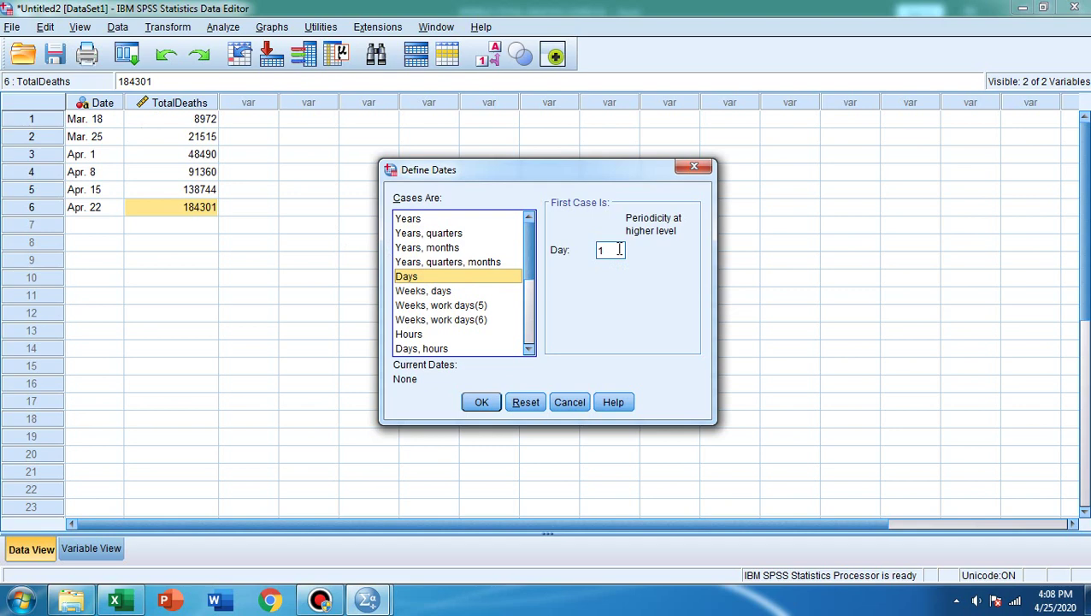
left_click(440, 295)
left_click(482, 404)
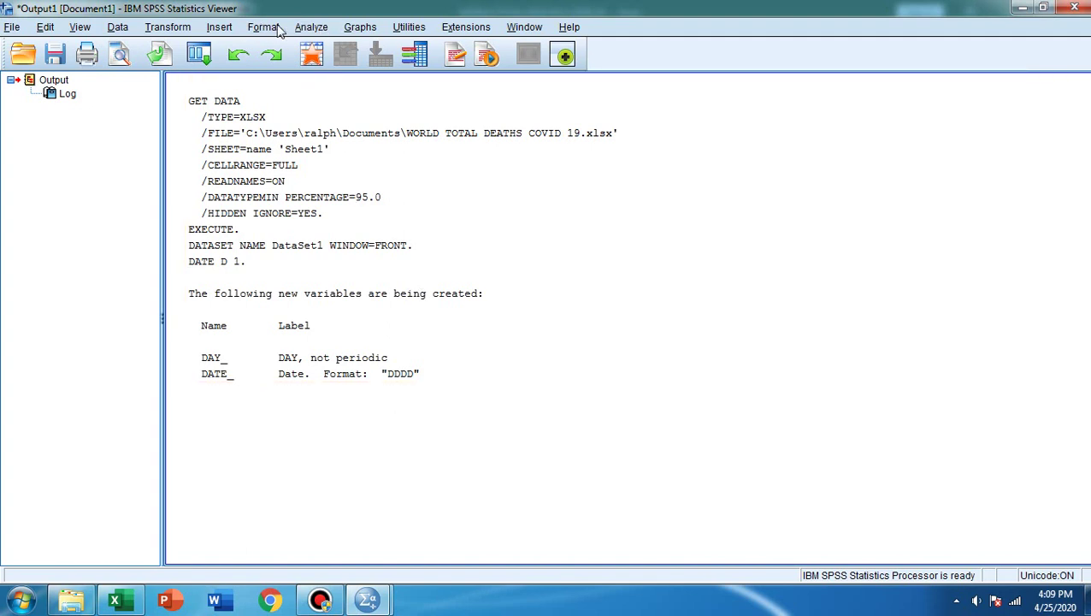
Start a traditional forecasting model with Total Deaths as the dependent variable
left_click(309, 27)
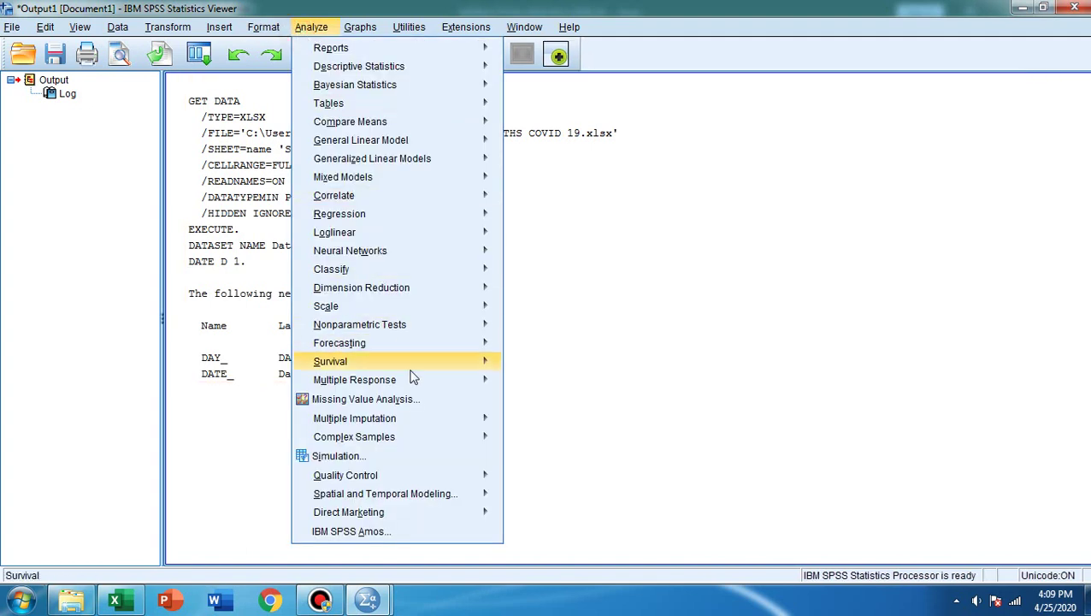
mouse_move(340, 342)
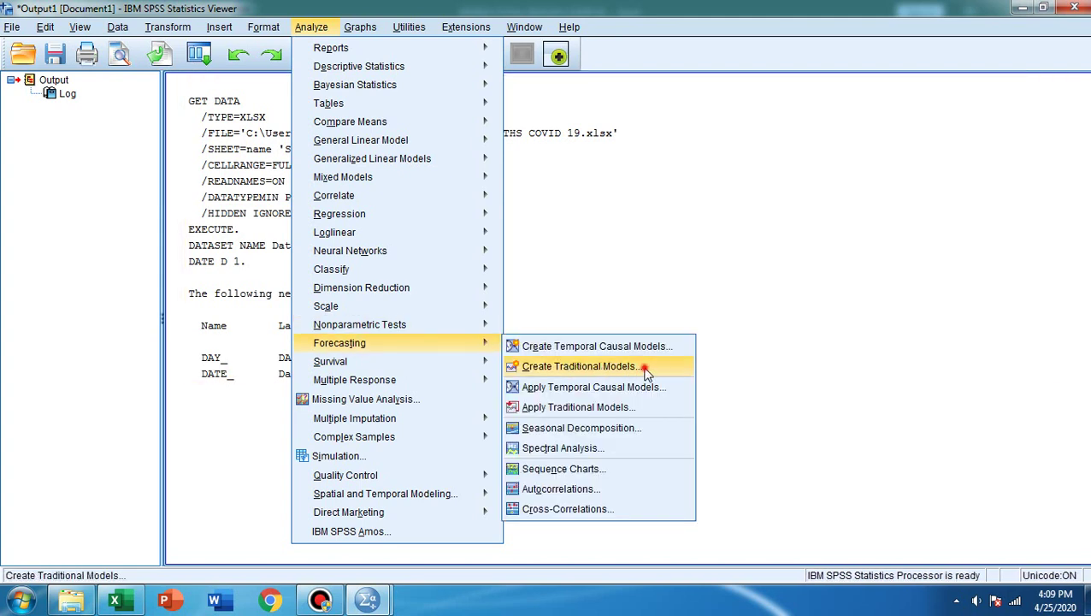
left_click(646, 368)
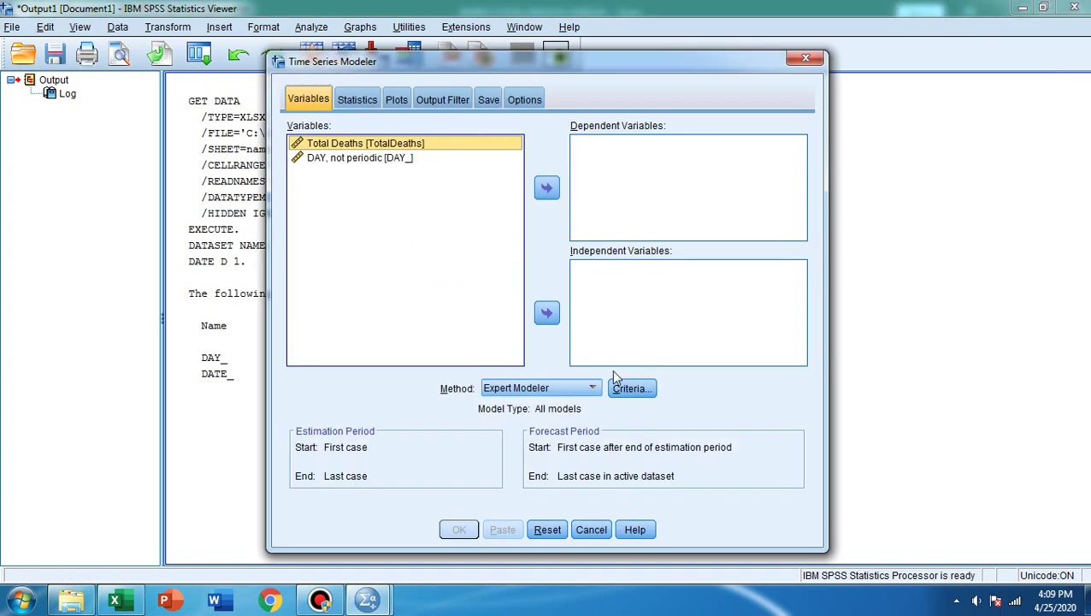
left_click(547, 188)
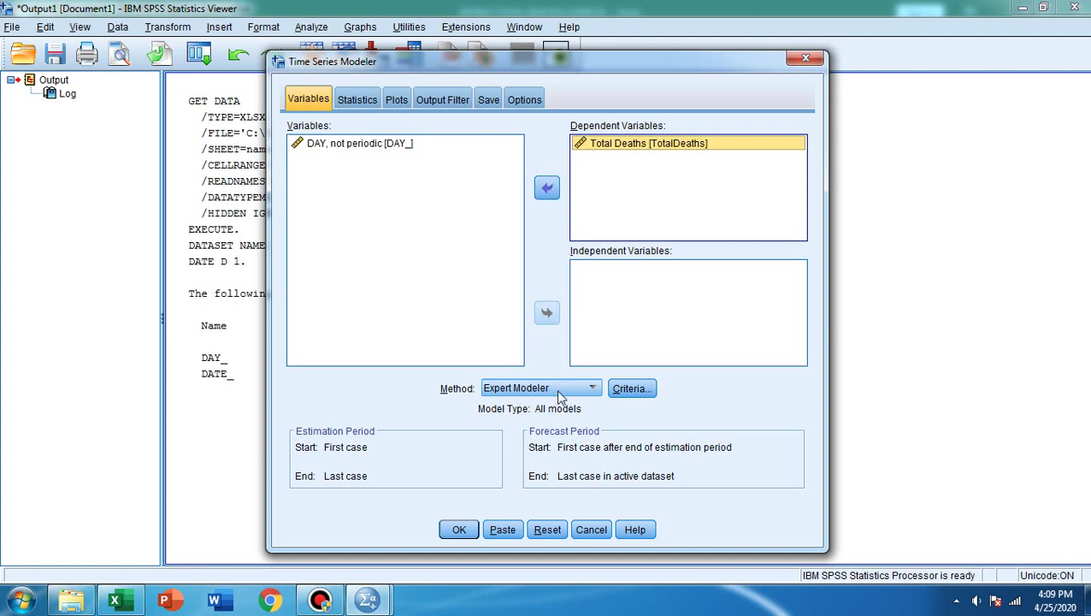
left_click(591, 388)
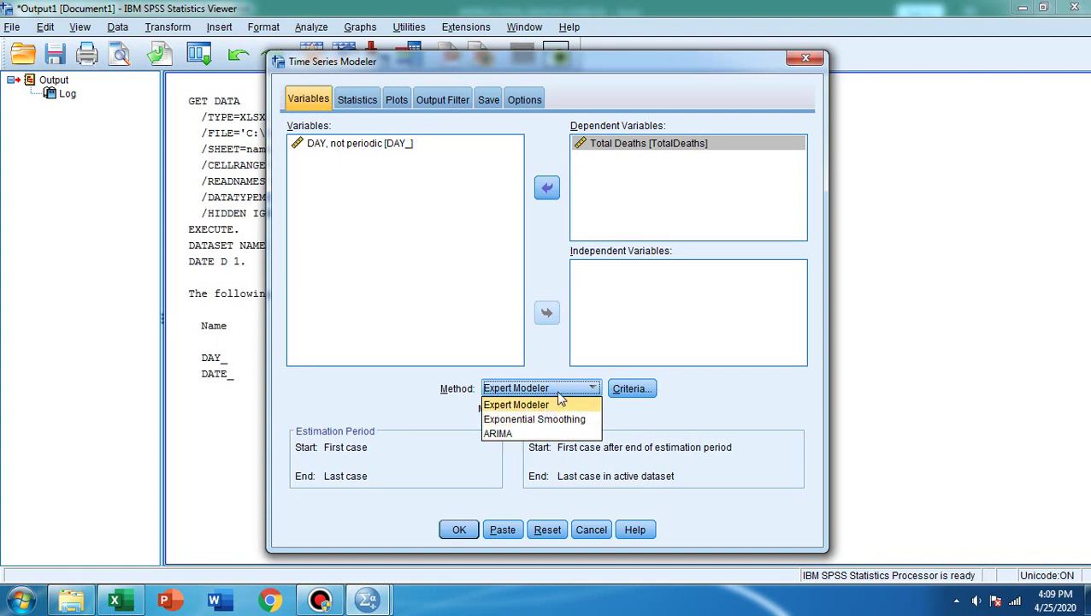
Keep the Expert Modeler method and turn on Display forecasts
left_click(560, 403)
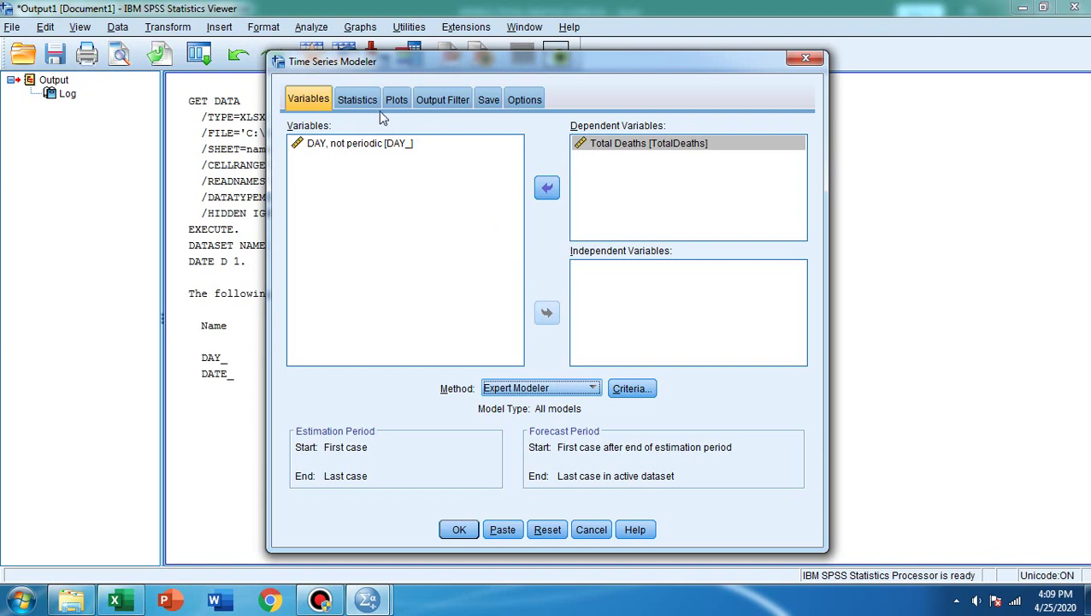
left_click(360, 100)
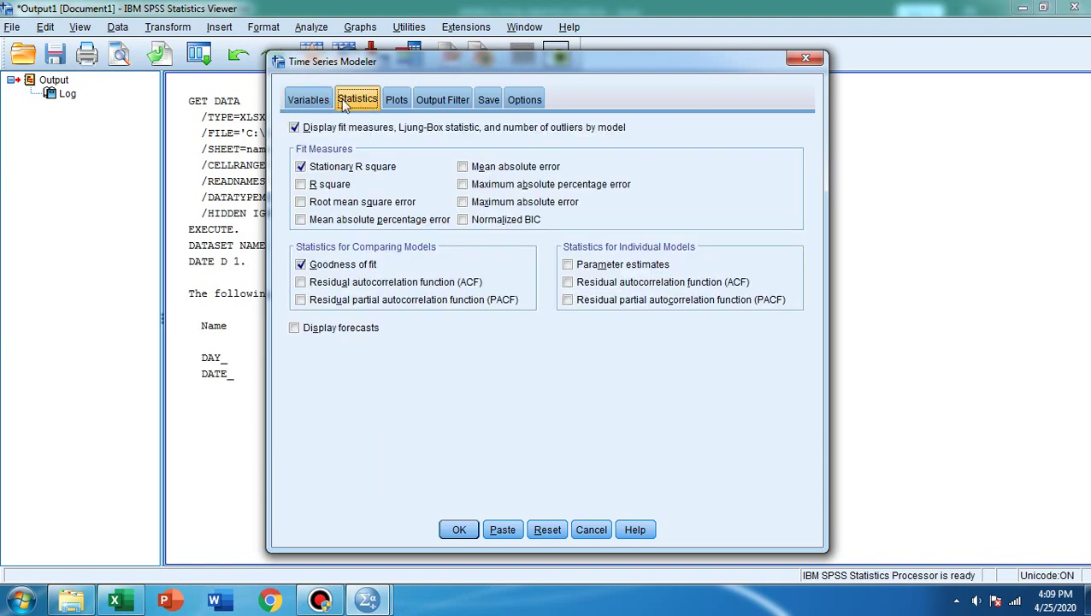
left_click(334, 334)
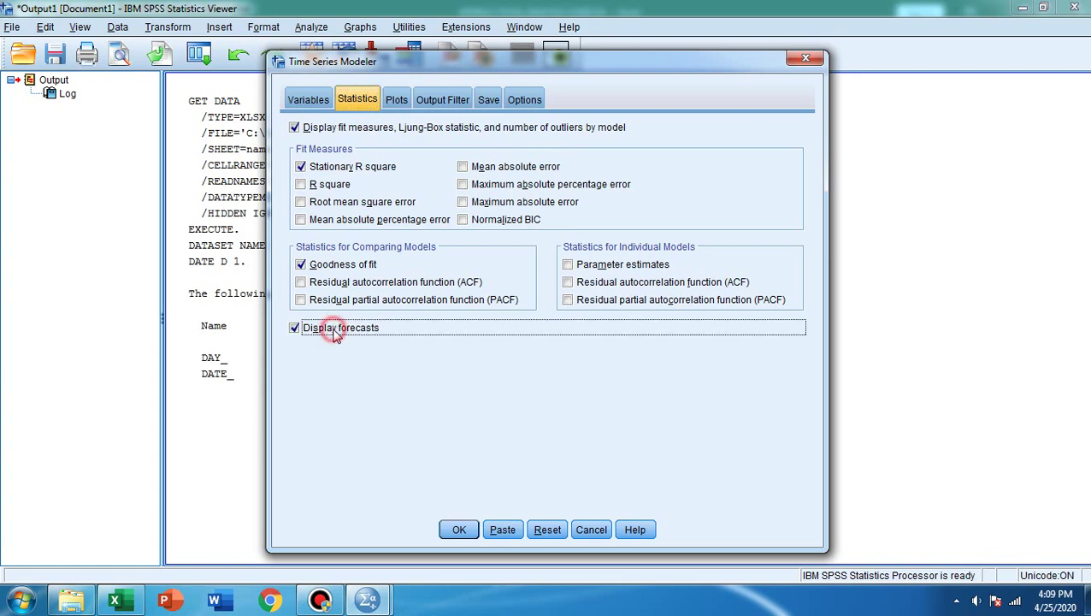
Save predicted values, lower confidence limits and upper confidence limits as new variables
left_click(438, 101)
left_click(487, 101)
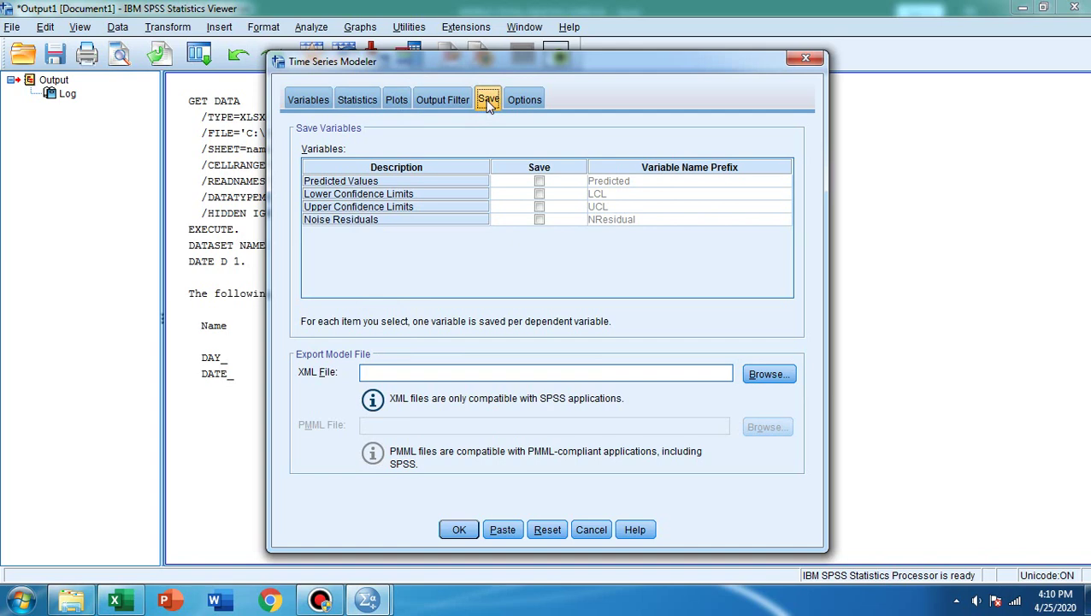
left_click(539, 182)
left_click(540, 194)
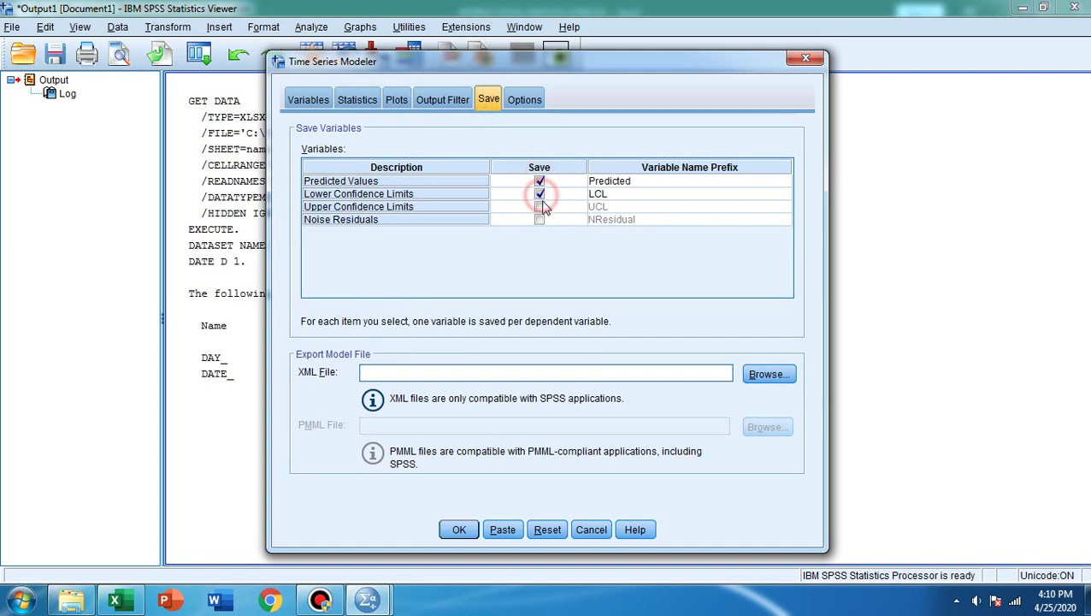
left_click(540, 207)
Forecast through Day 10 and run the model, producing forecasts for days 7–10
left_click(525, 100)
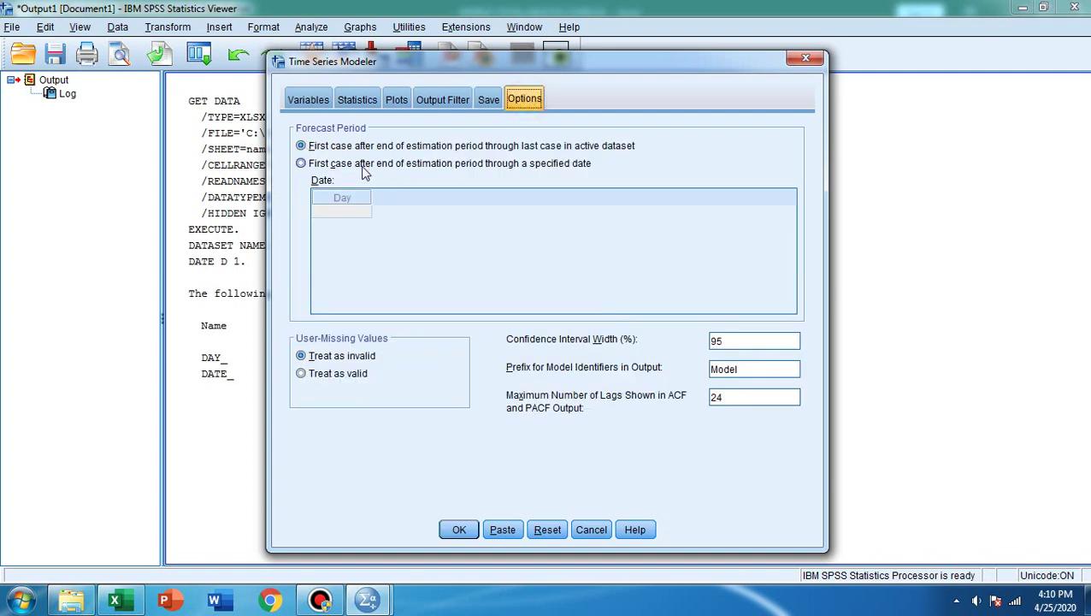
left_click(333, 165)
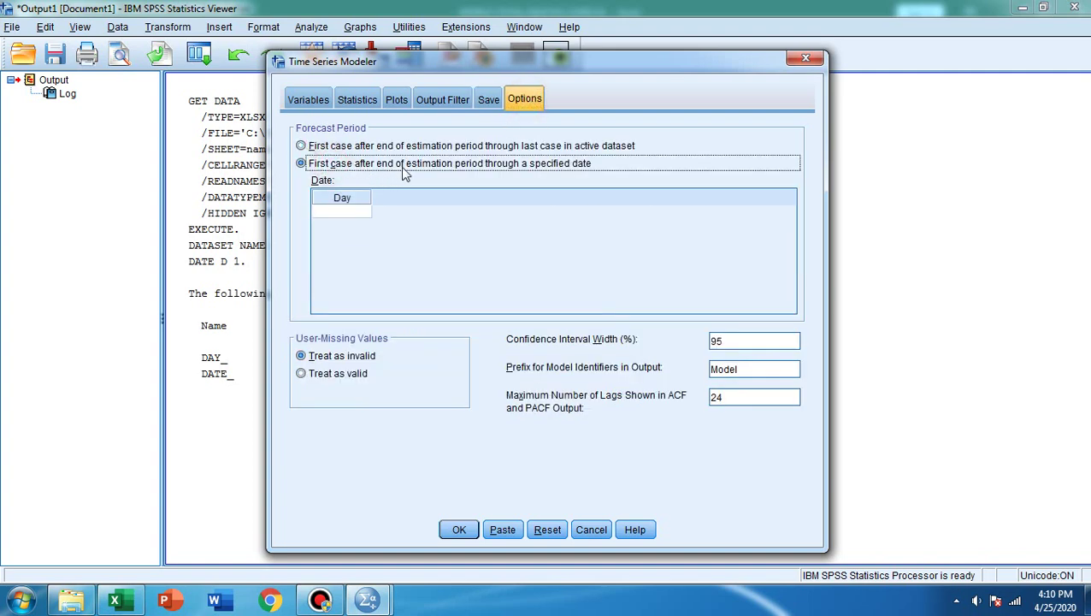
left_click(345, 210)
left_click(346, 210)
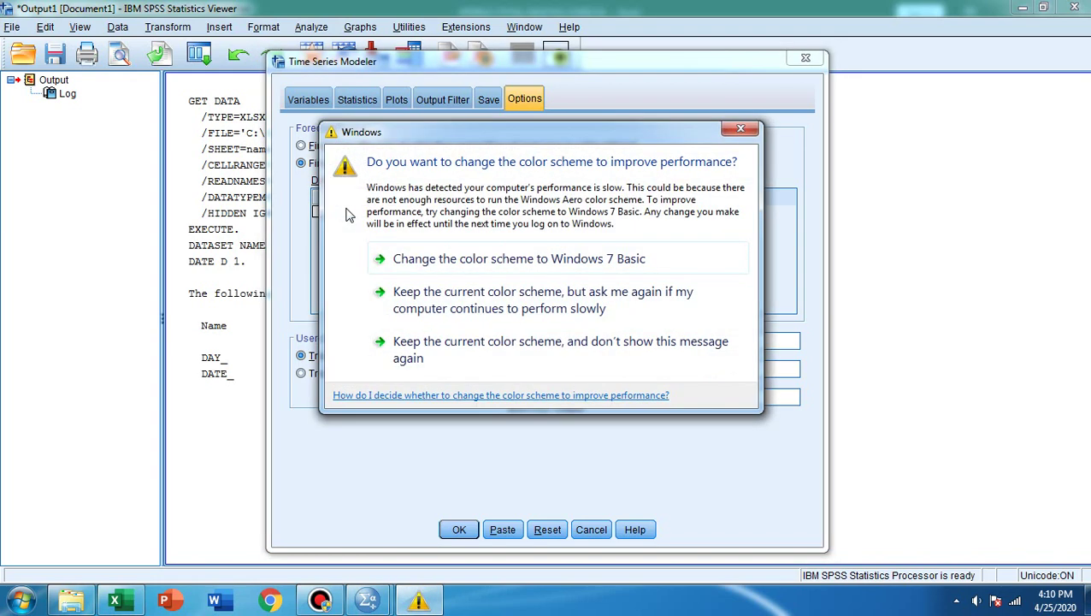
left_click(740, 129)
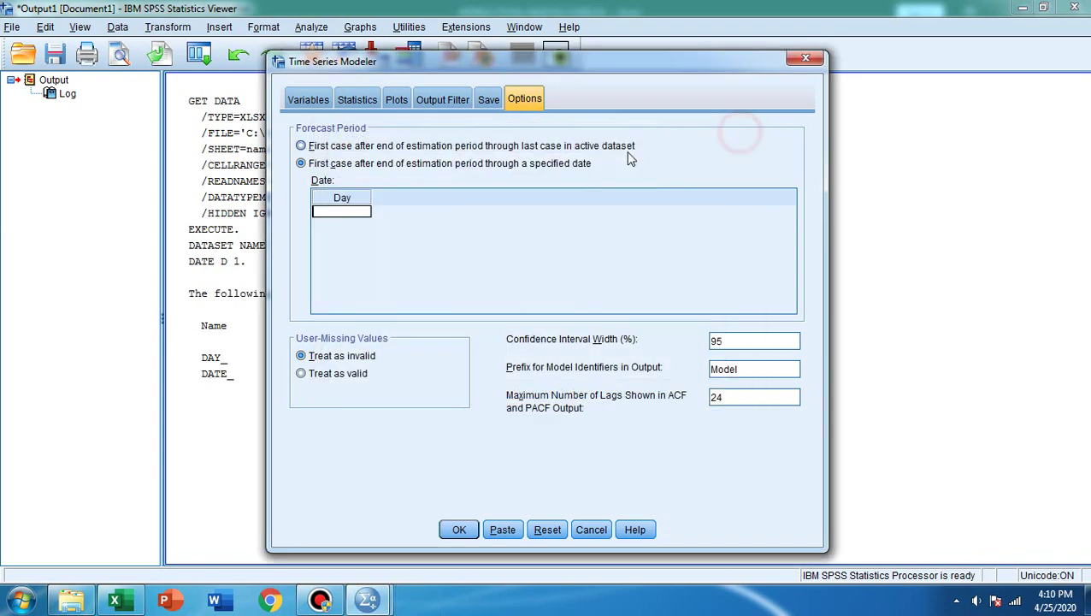
left_click(356, 208)
type("10")
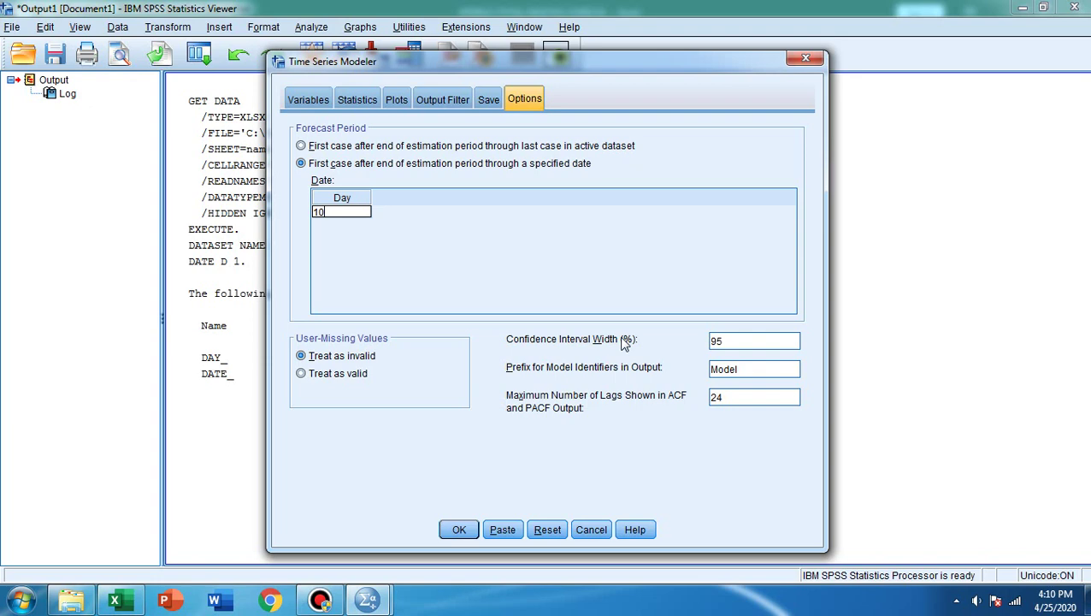
left_click(459, 531)
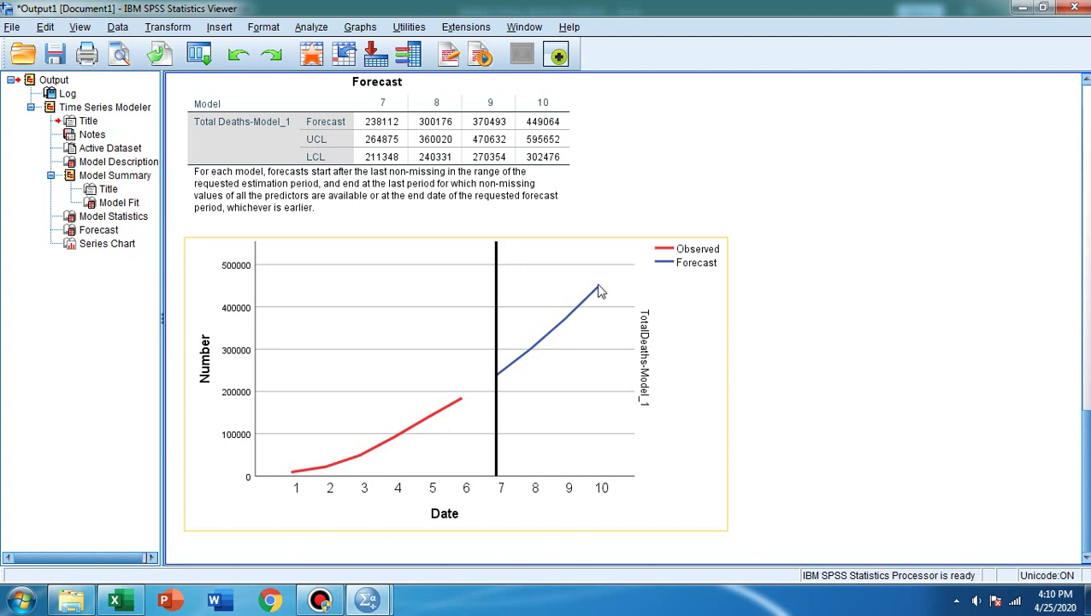
left_click(370, 170)
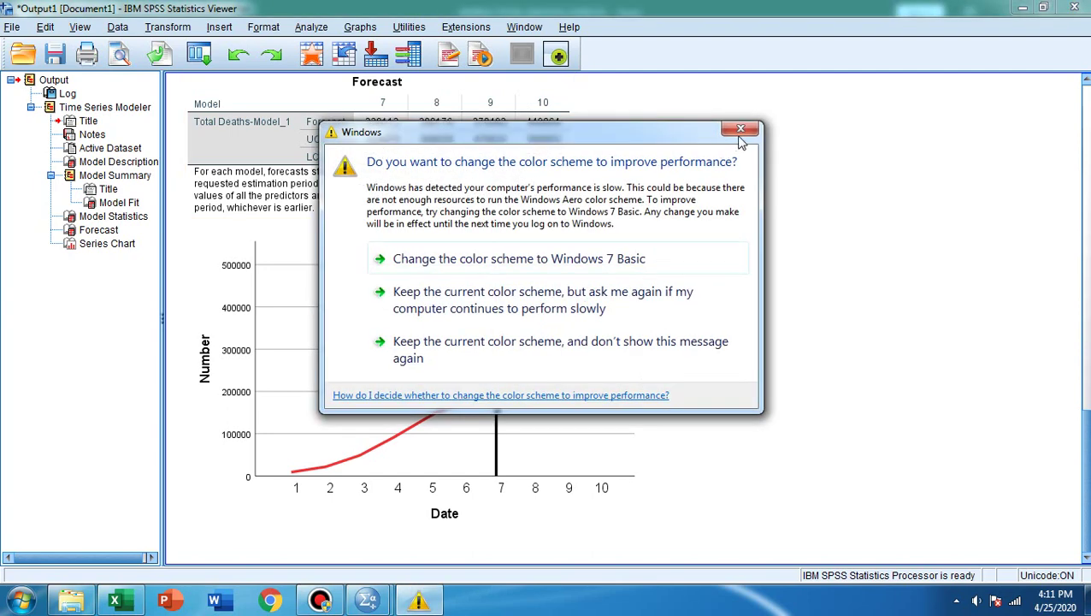
left_click(739, 129)
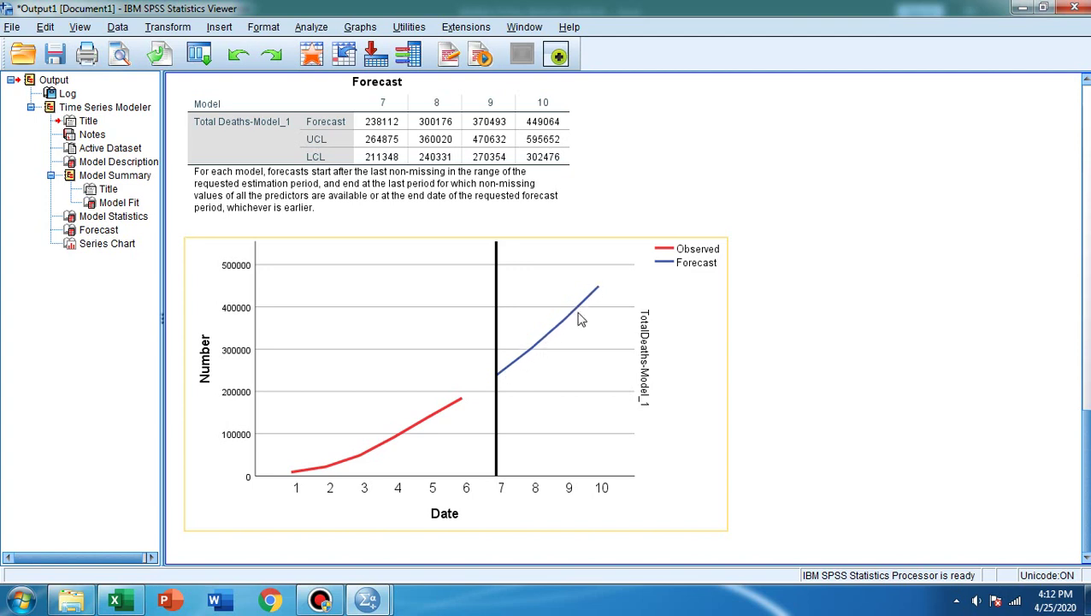
left_click(366, 160)
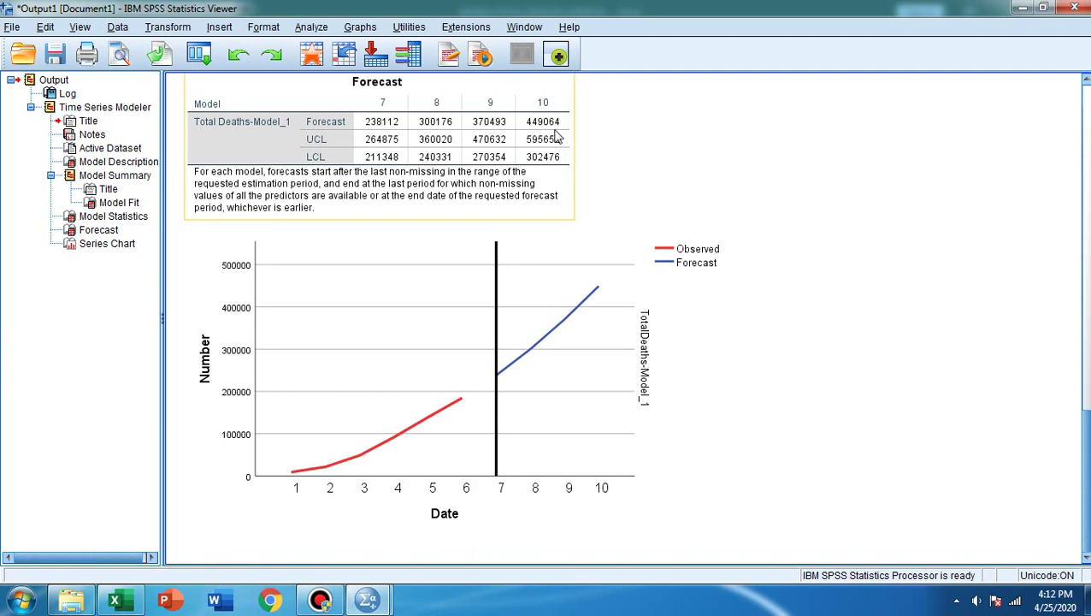
left_click(740, 134)
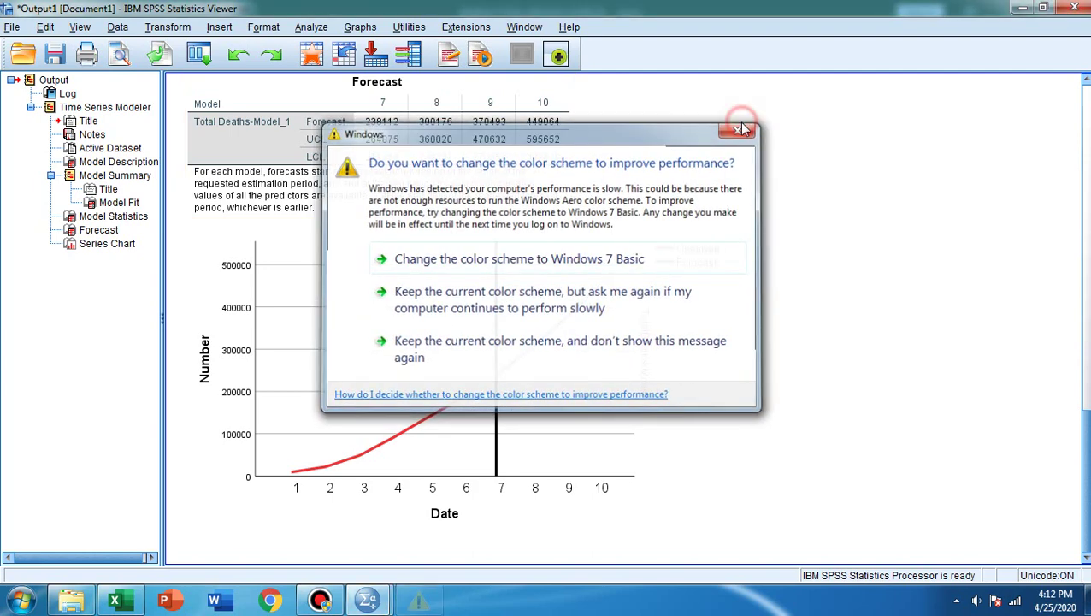